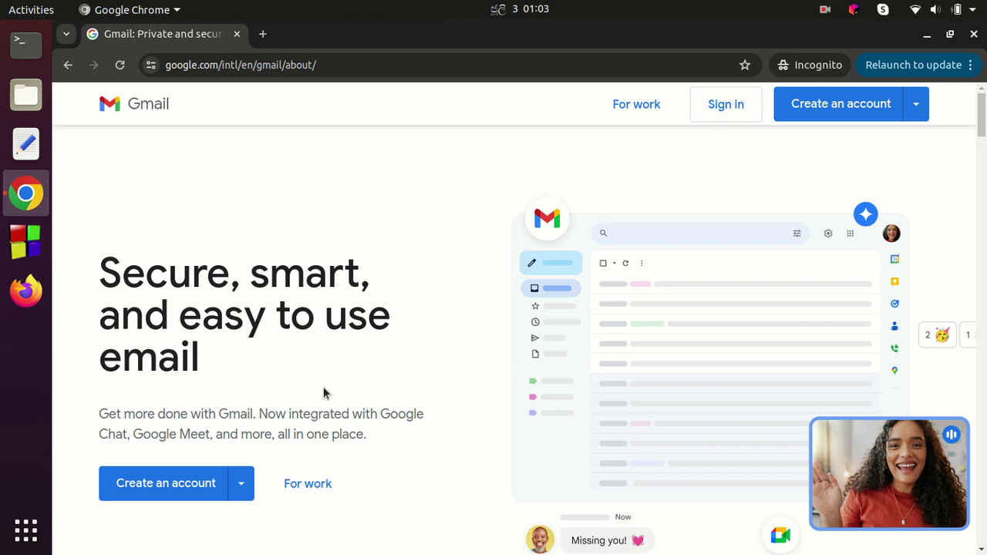
# Step: Start a personal-use Google account sign-up and enter the first and last name
pyautogui.click(198, 501)
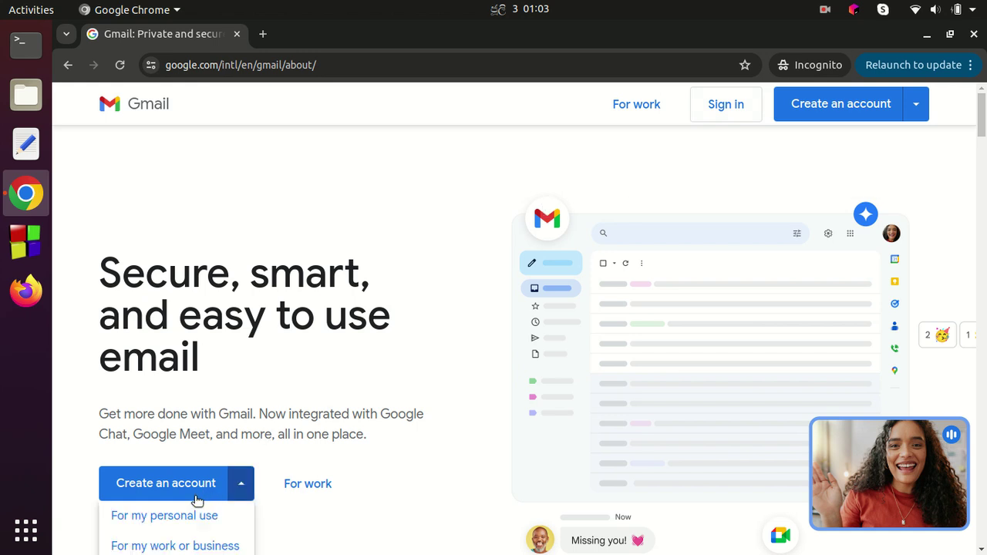
pyautogui.scroll(-4, 197, 496)
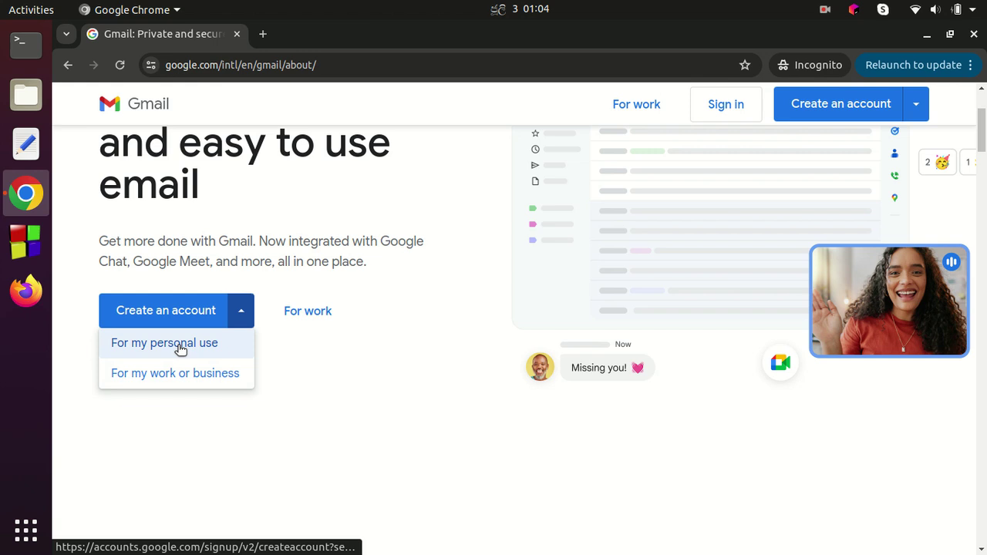
pyautogui.click(180, 347)
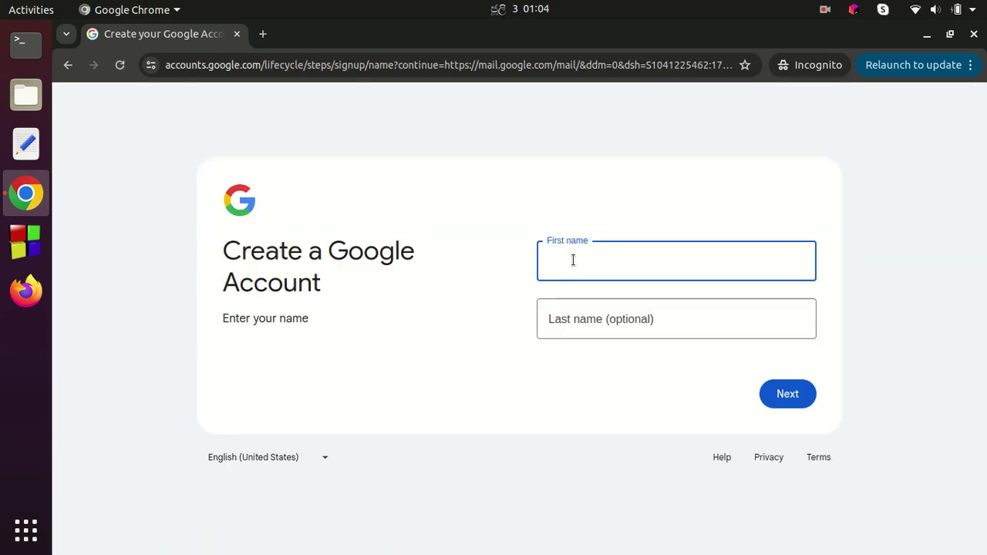
pyautogui.write('Solution')
pyautogui.click(570, 317)
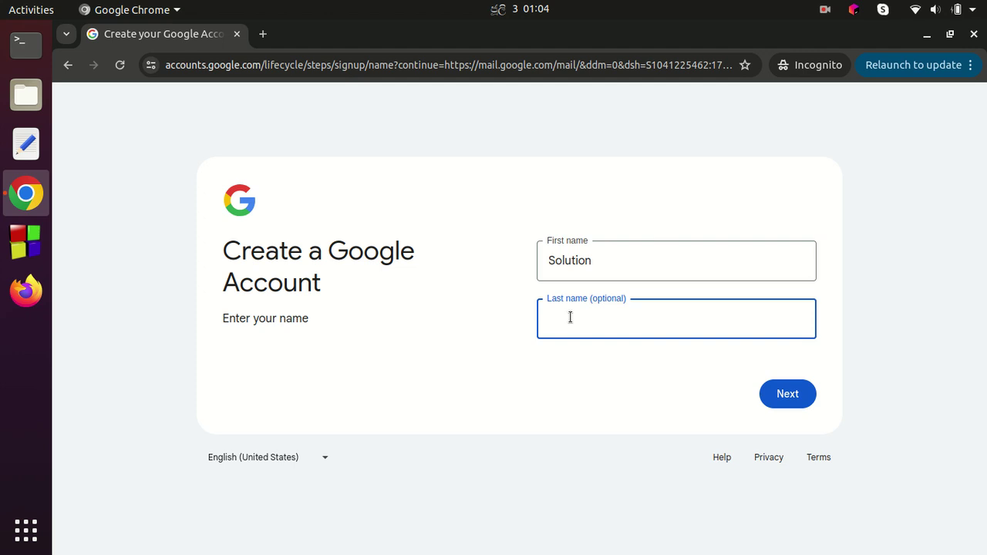
pyautogui.write('Mind')
pyautogui.click(806, 397)
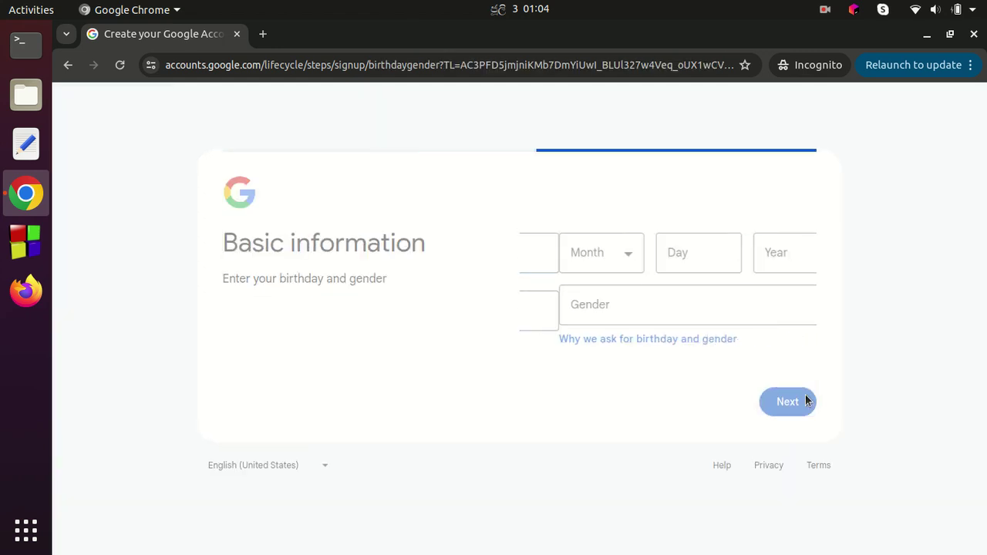
# Step: Set the birthday to June 06, 1996
pyautogui.click(597, 260)
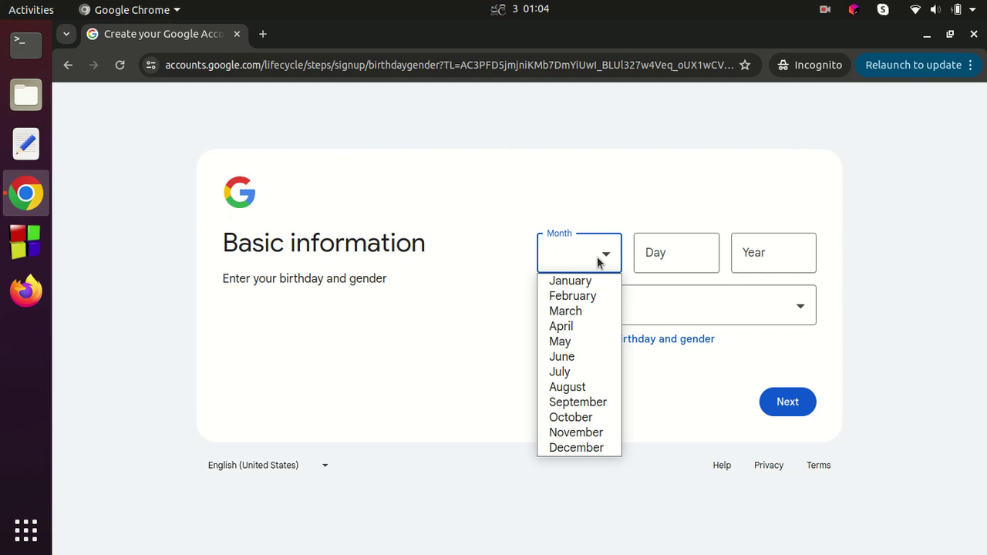
pyautogui.click(572, 357)
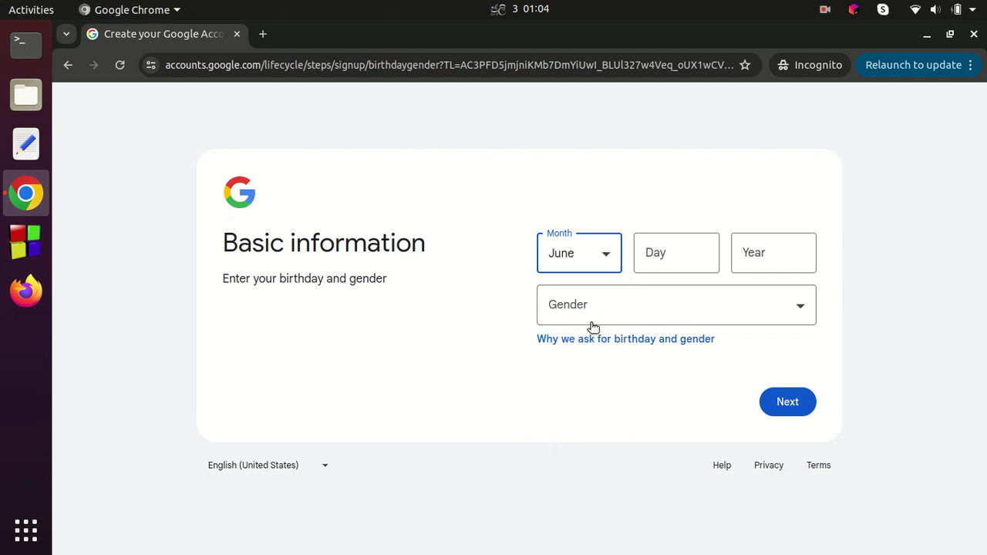
pyautogui.click(653, 242)
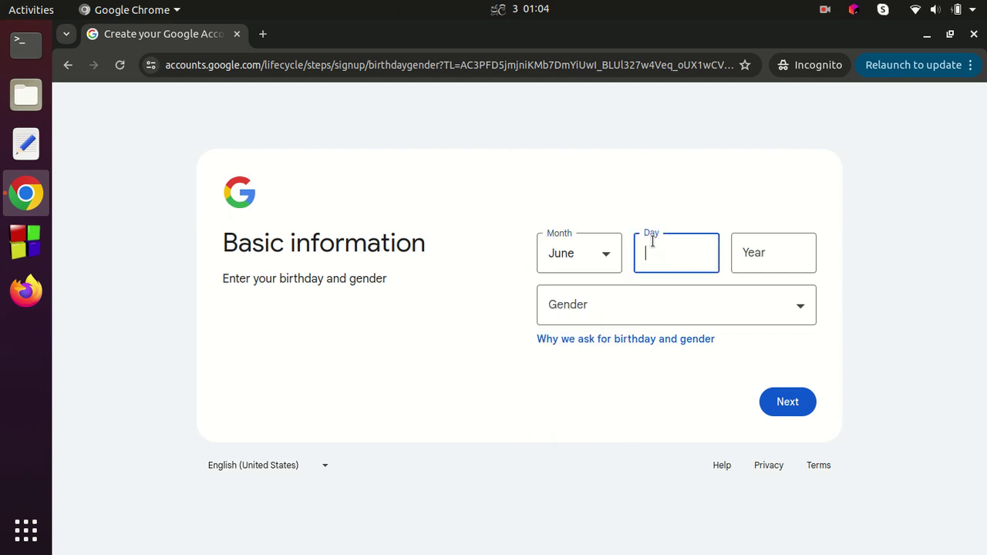
pyautogui.write('06')
pyautogui.click(788, 250)
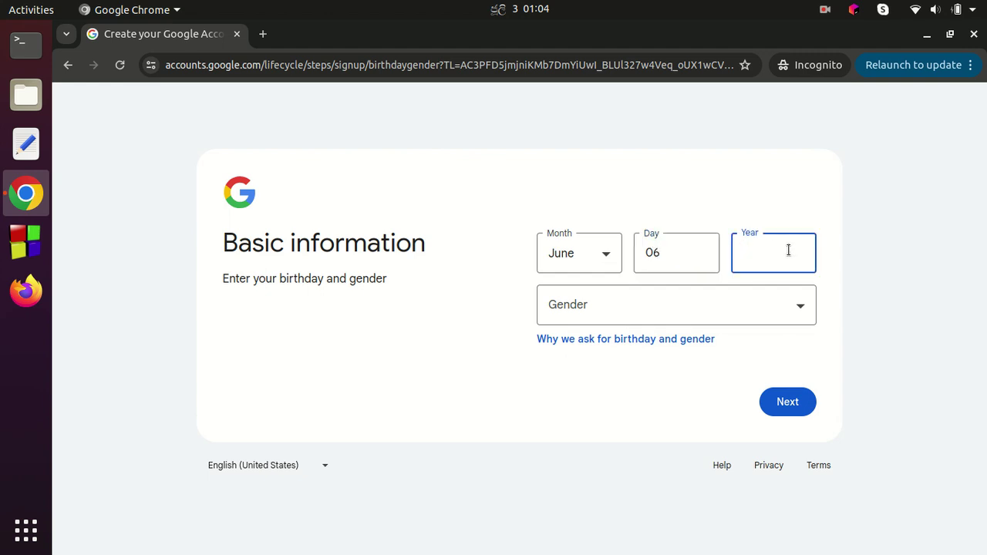
pyautogui.write('1996')
# Step: Choose Male as the gender and continue
pyautogui.click(624, 305)
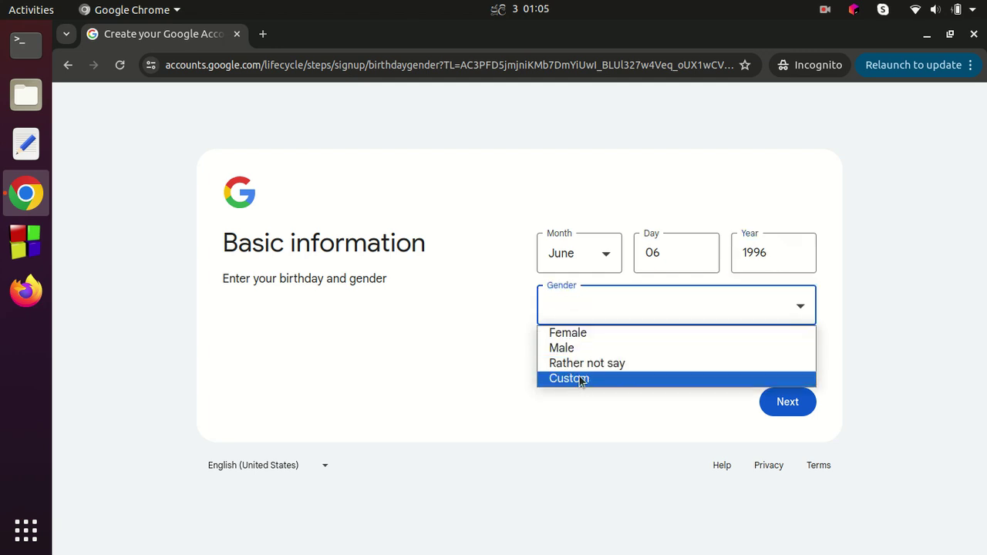
pyautogui.click(578, 351)
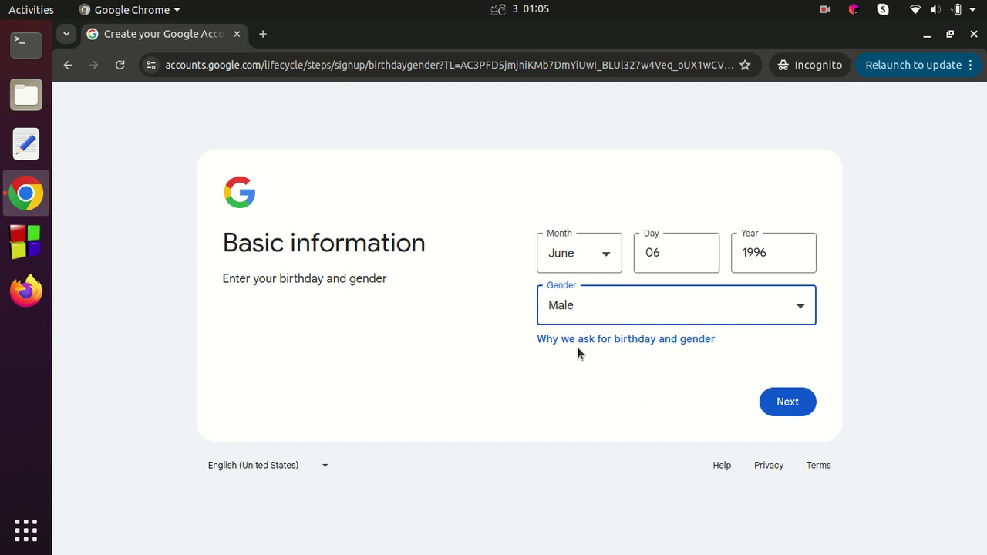
pyautogui.click(796, 403)
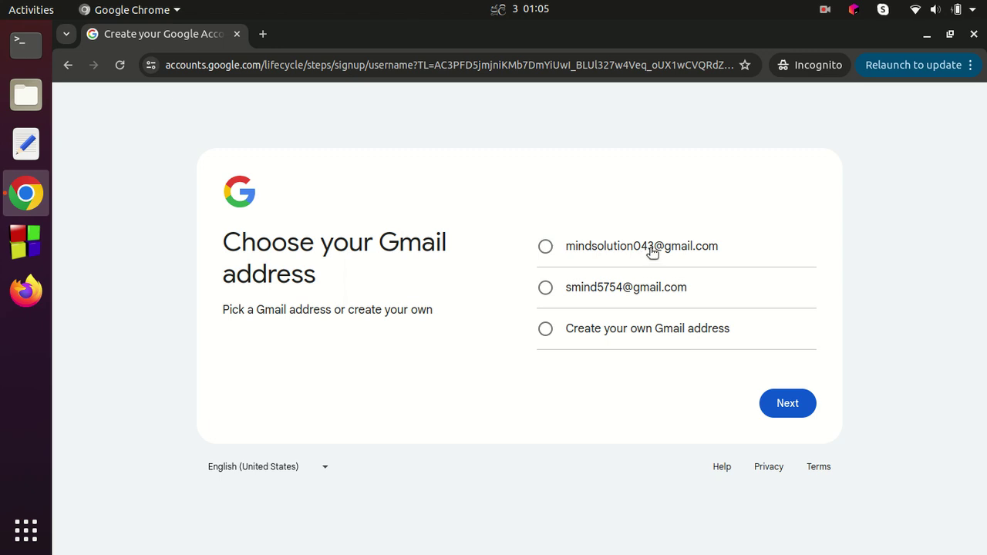
# Step: Pick the first suggested Gmail address, then enter and confirm the account password
pyautogui.click(546, 247)
pyautogui.click(788, 409)
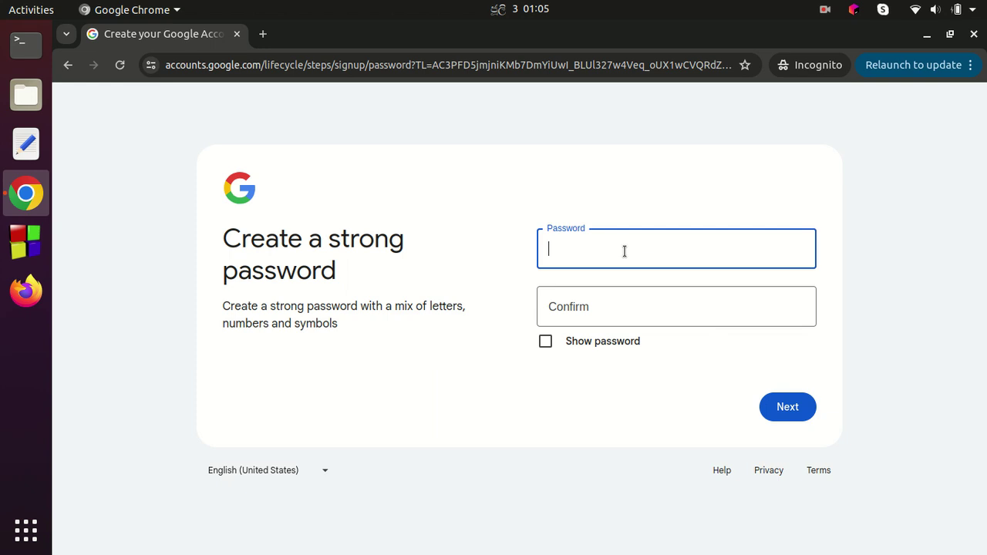
pyautogui.write('aaaaaaaaaa')
pyautogui.click(584, 303)
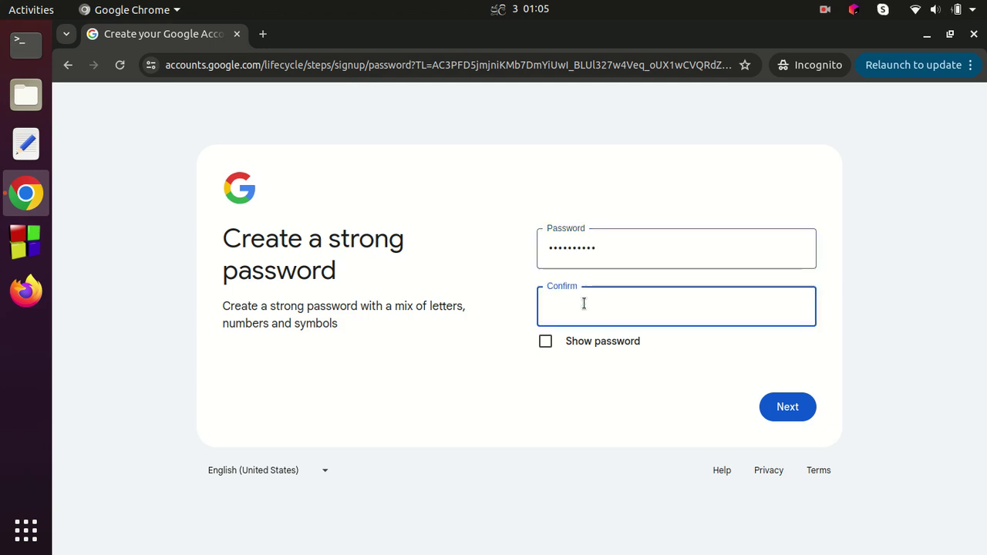
pyautogui.write('aaa')
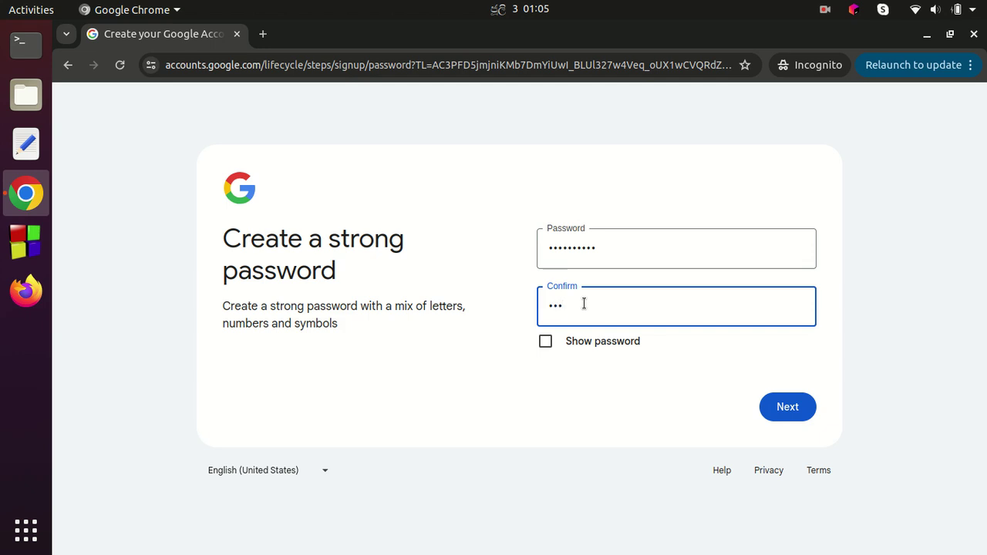
pyautogui.write('aaaaaaa')
pyautogui.click(790, 409)
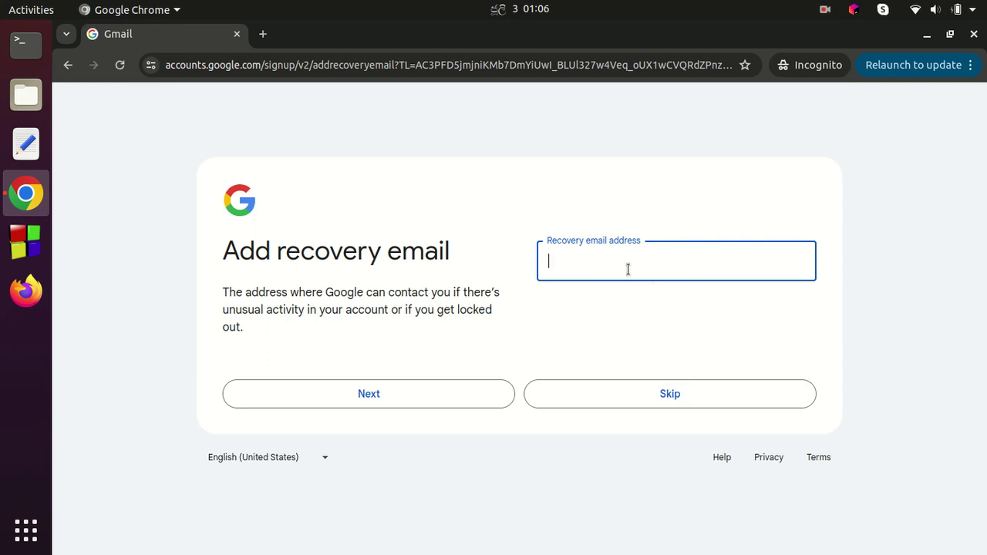
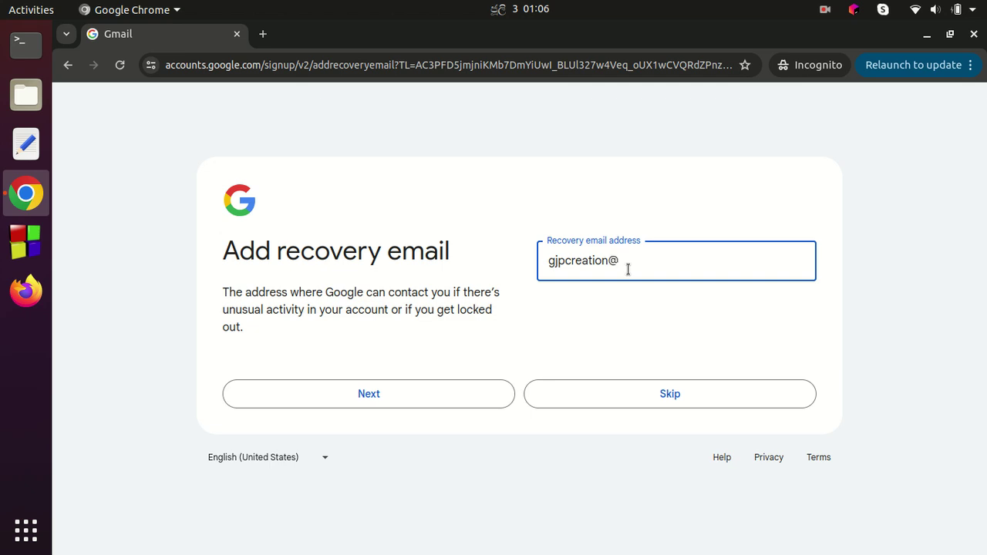
# Step: Enter a recovery email address, then review and confirm the new account's info
pyautogui.click(417, 396)
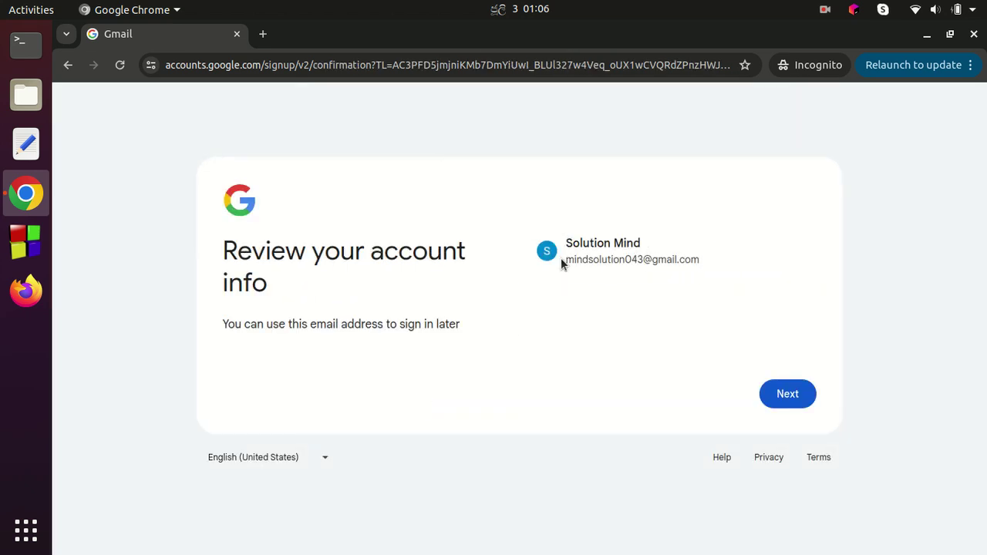
pyautogui.moveTo(566, 260); pyautogui.dragTo(697, 261)
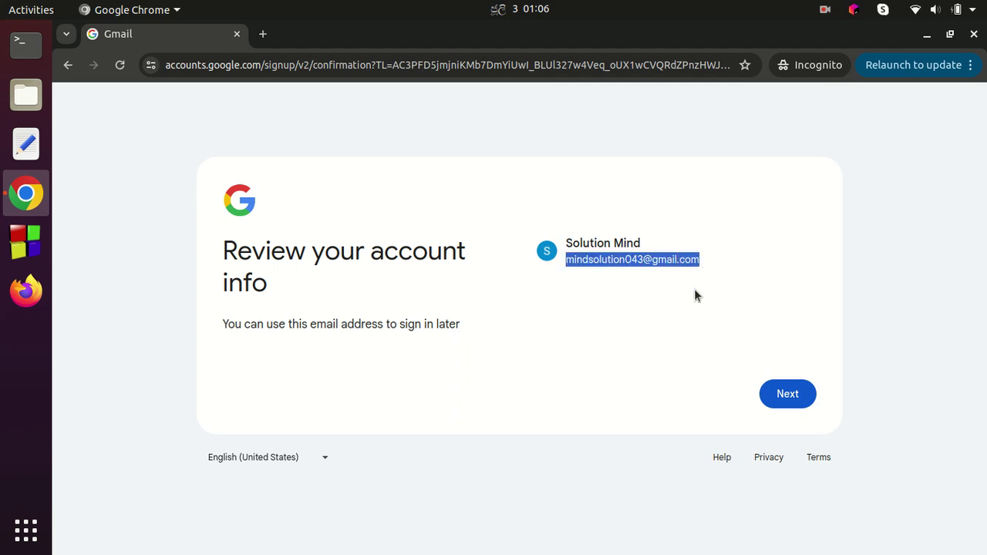
pyautogui.click(673, 323)
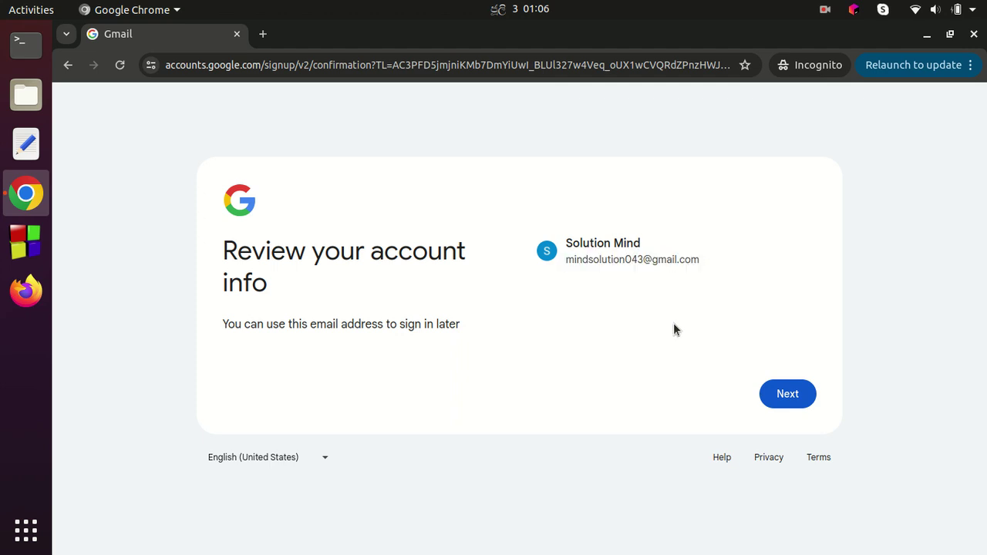
pyautogui.click(788, 395)
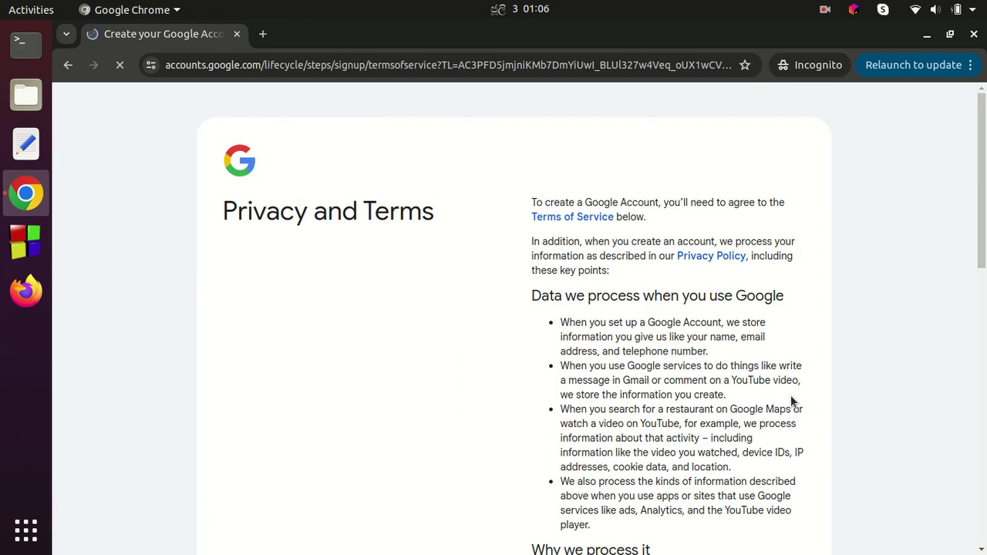
# Step: Agree to the Privacy and Terms, then check the new account in the avatar menu
pyautogui.scroll(-10, 792, 401)
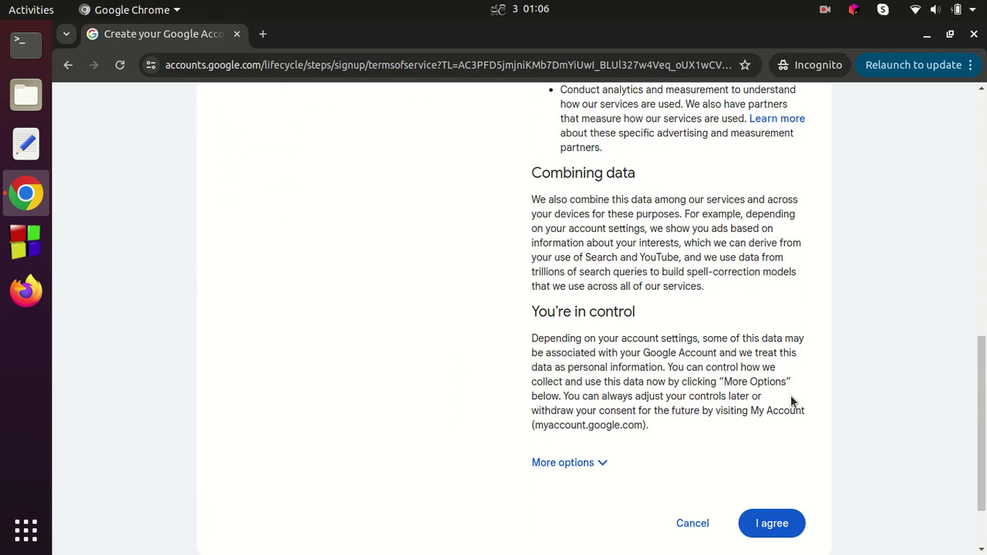
pyautogui.click(774, 435)
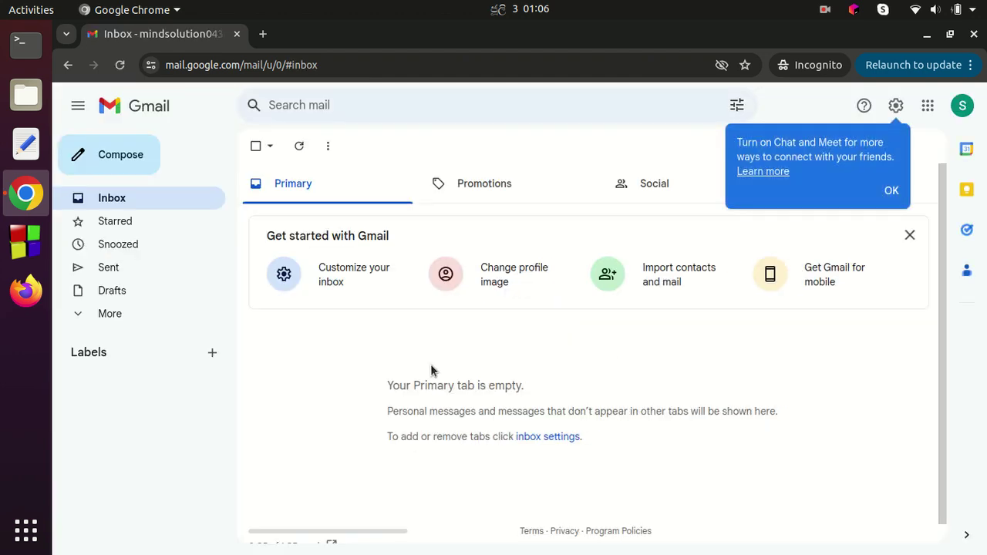
pyautogui.scroll(-1, 431, 364)
pyautogui.scroll(1, 431, 364)
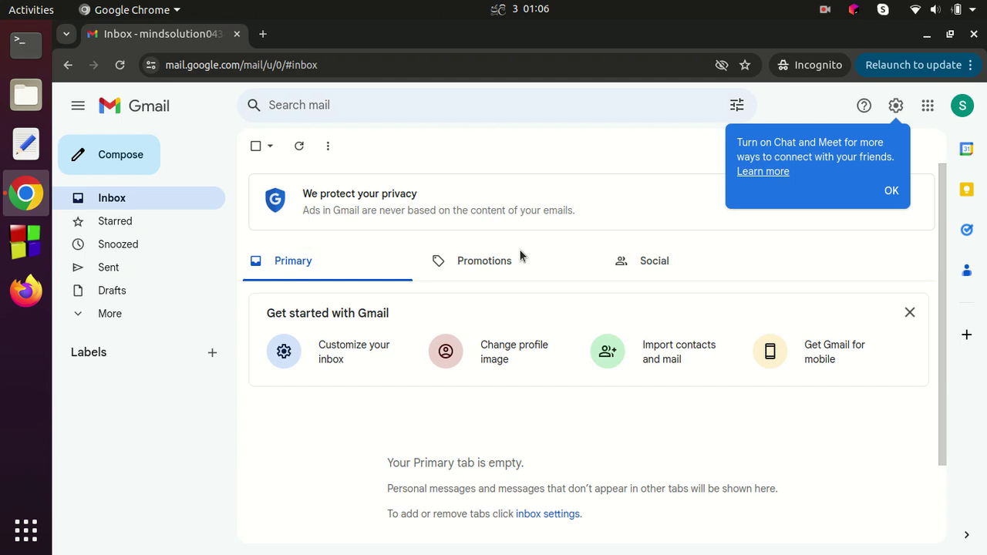
pyautogui.click(963, 108)
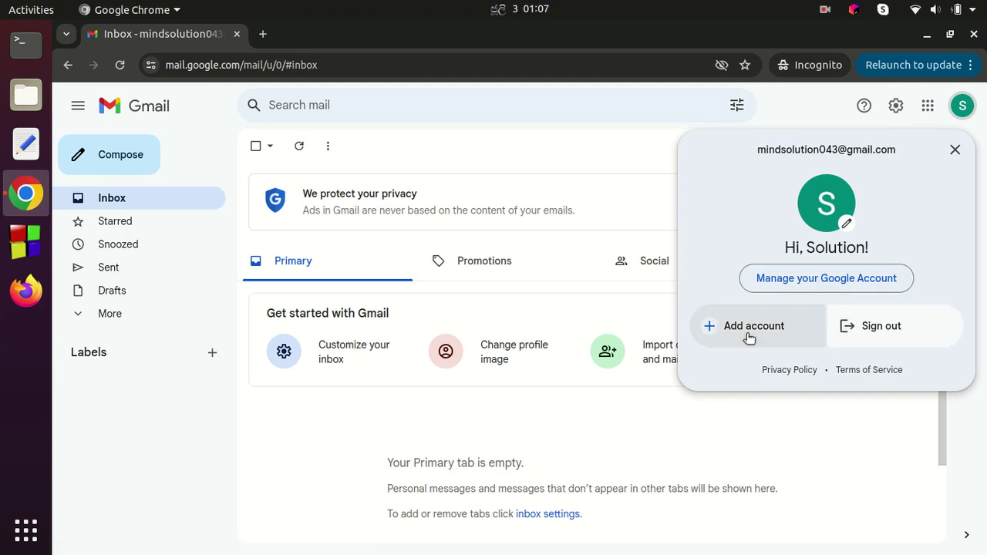
pyautogui.click(629, 200)
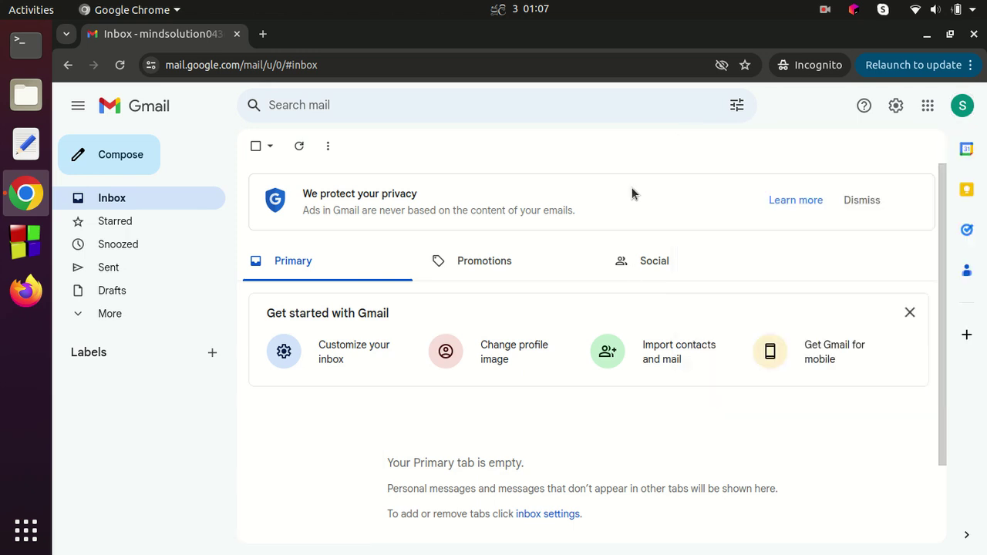
pyautogui.click(264, 35)
pyautogui.write('s')
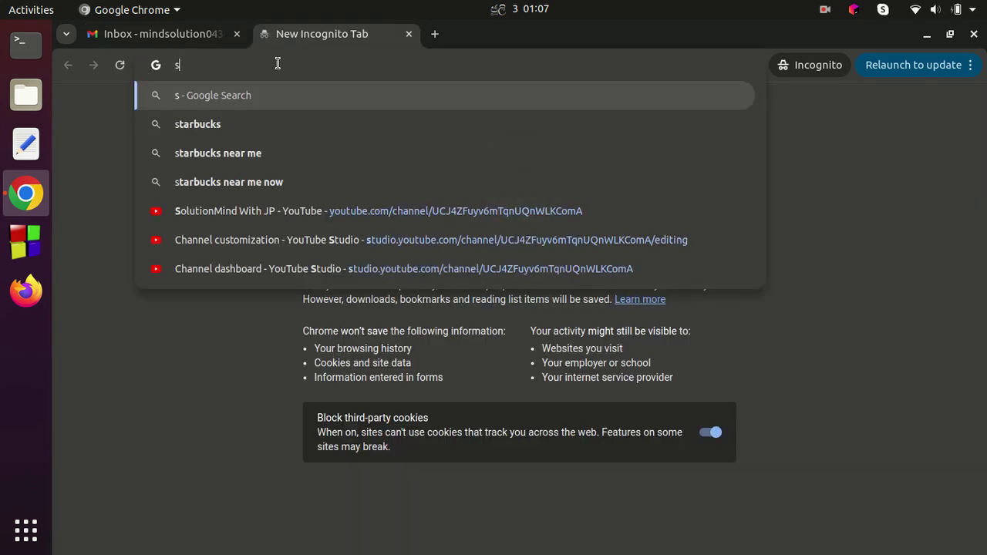
pyautogui.press('BackSpace')
pyautogui.write('www.youtube.com')
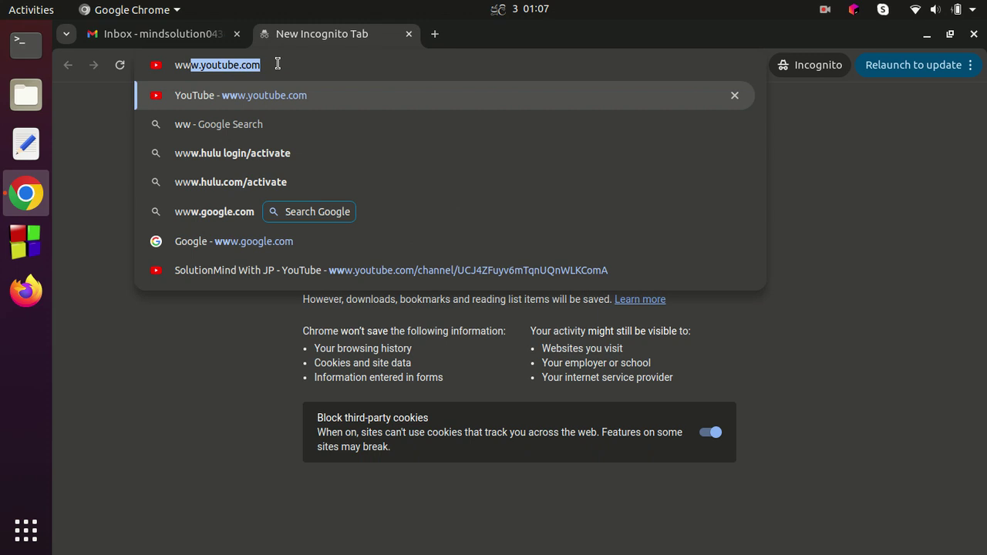
pyautogui.press('Return')
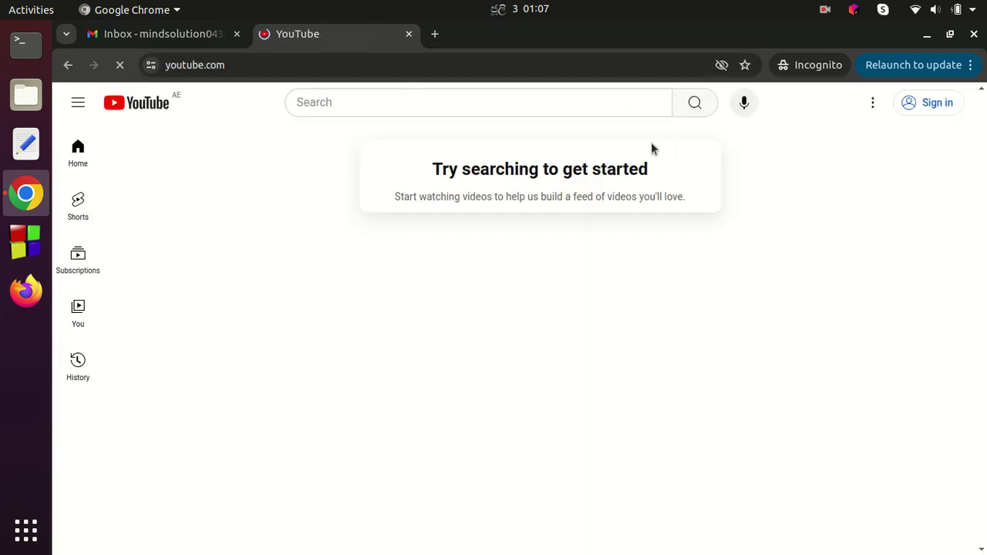
# Step: Sign in to YouTube with the new account and verify it in the avatar menu
pyautogui.click(932, 111)
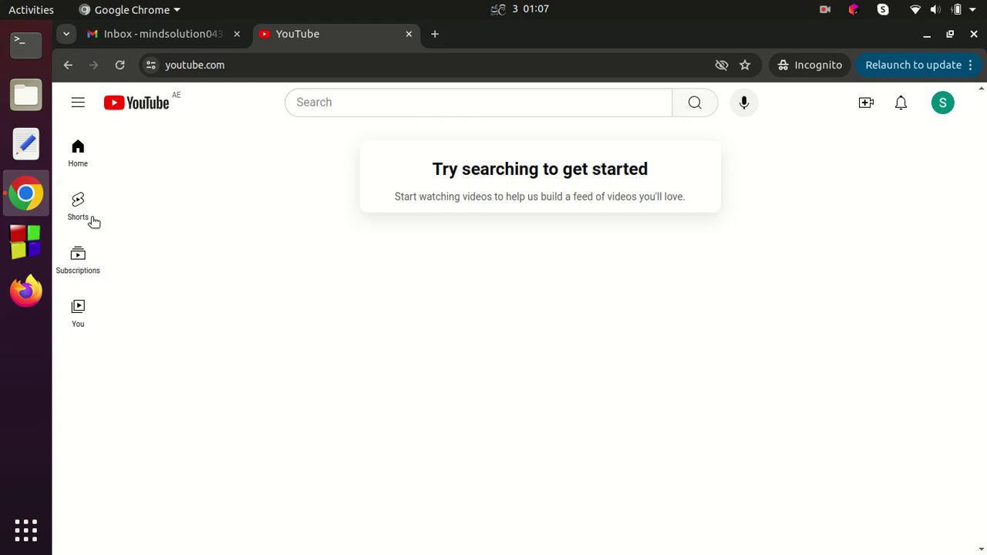
pyautogui.click(944, 103)
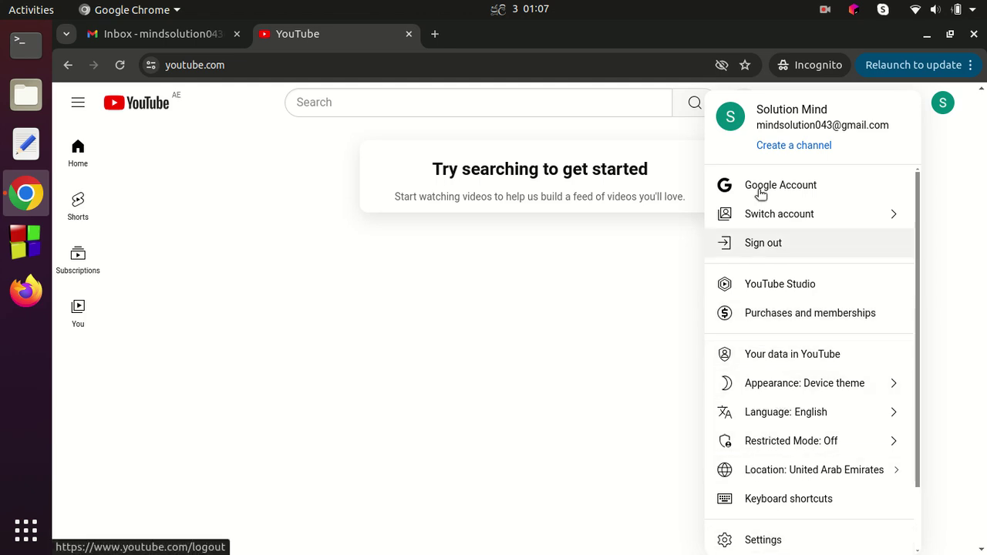
pyautogui.tripleClick(781, 123)
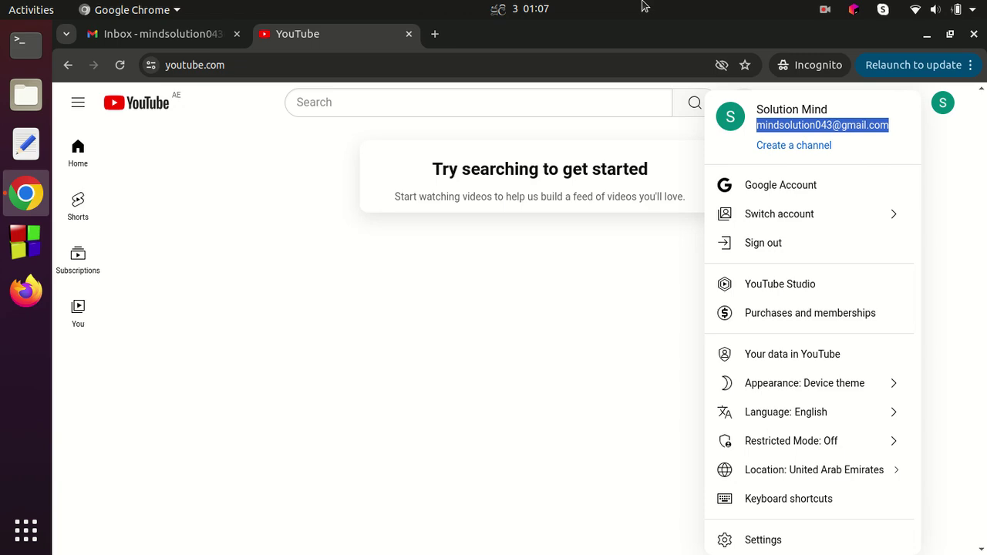
pyautogui.click(603, 145)
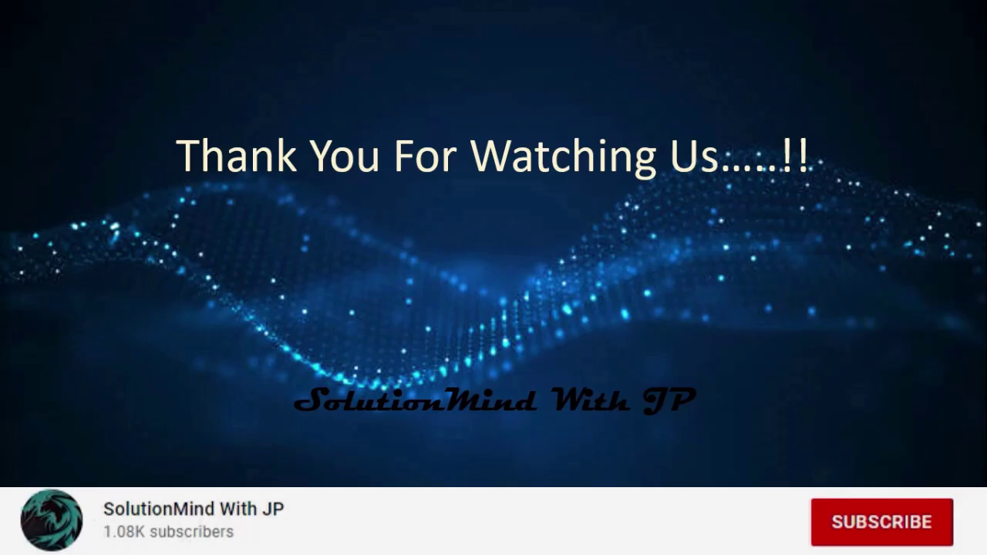